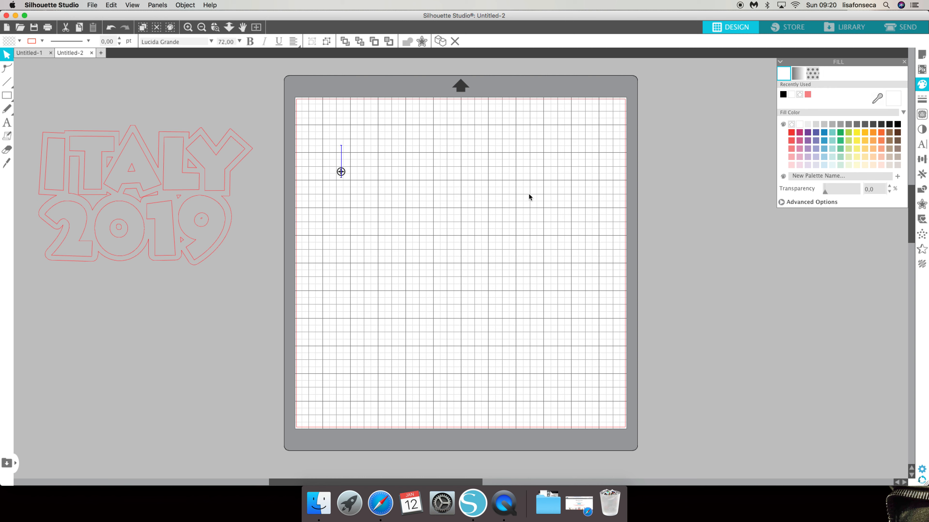
# - Add the word "mini" on the page and, as a separate text object below it, the word "album"
pyautogui.write('mini')
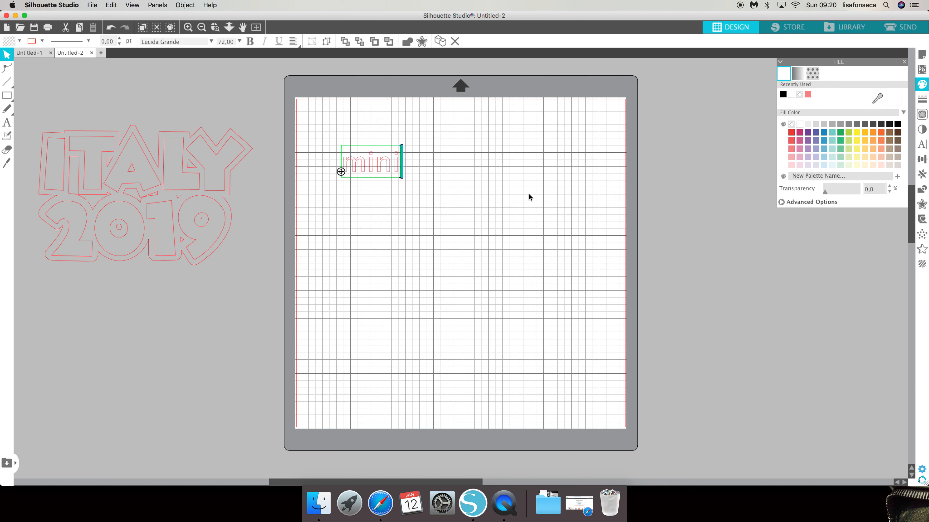
pyautogui.press('Return')
pyautogui.press('BackSpace')
pyautogui.click(6, 122)
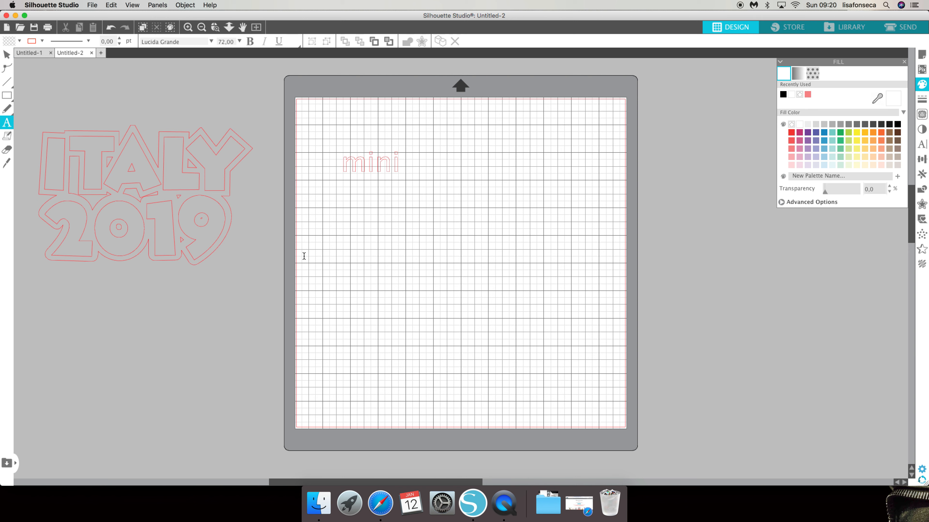
pyautogui.click(338, 252)
pyautogui.write('album')
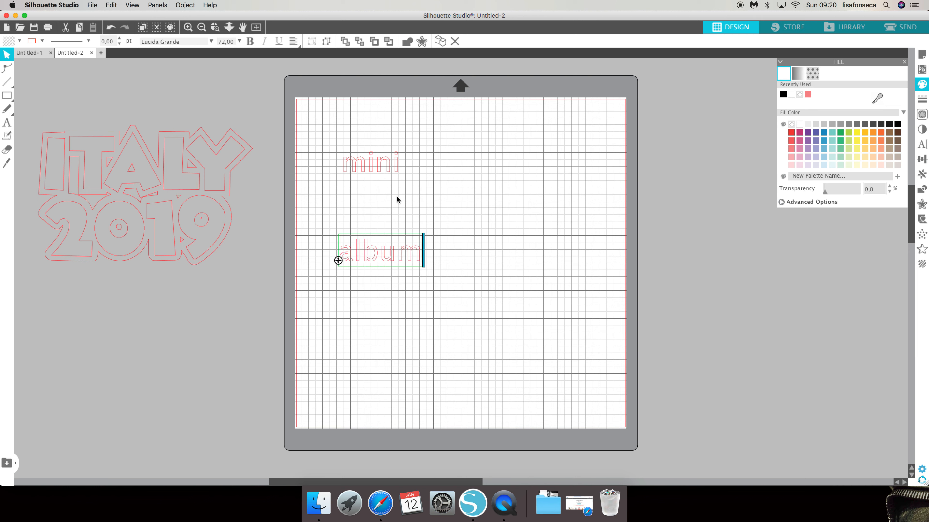
# - Shift the "mini" text slightly on the page and set its font to Leckerli One
pyautogui.click(397, 169)
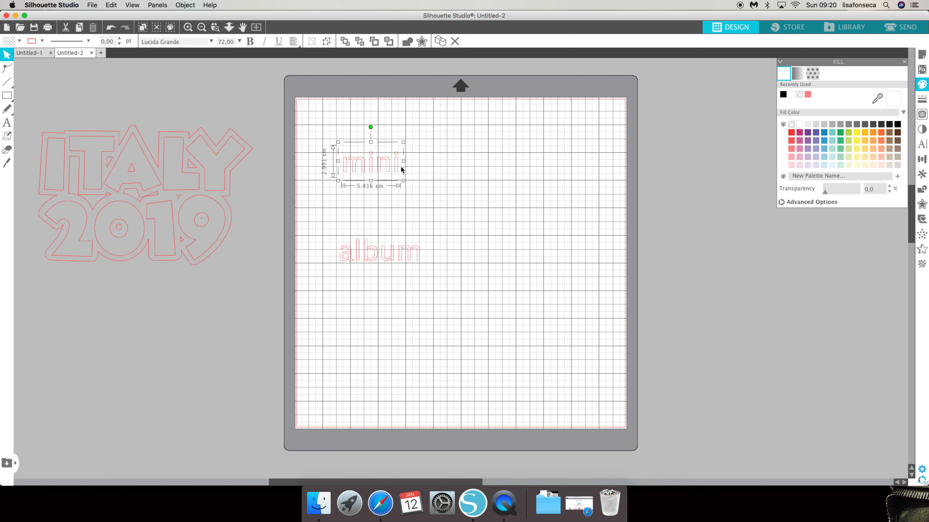
pyautogui.moveTo(401, 171); pyautogui.dragTo(370, 178)
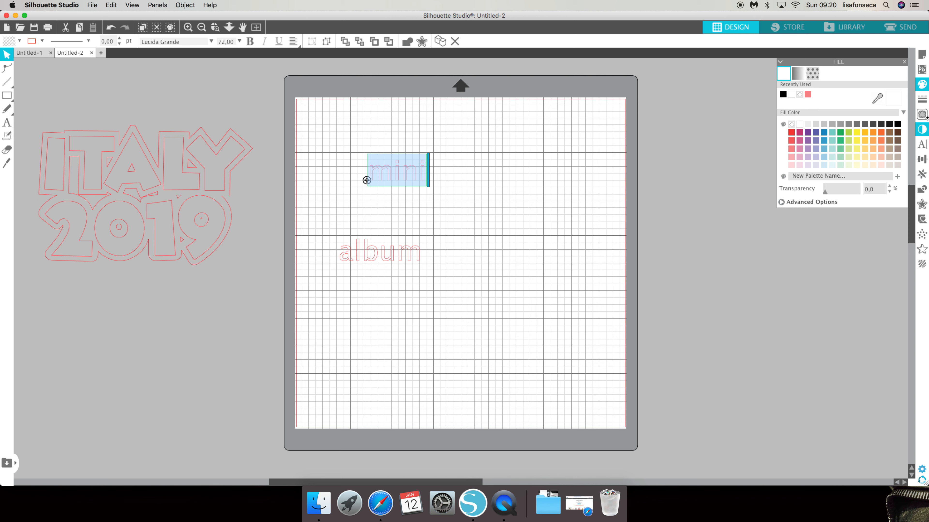
pyautogui.click(922, 144)
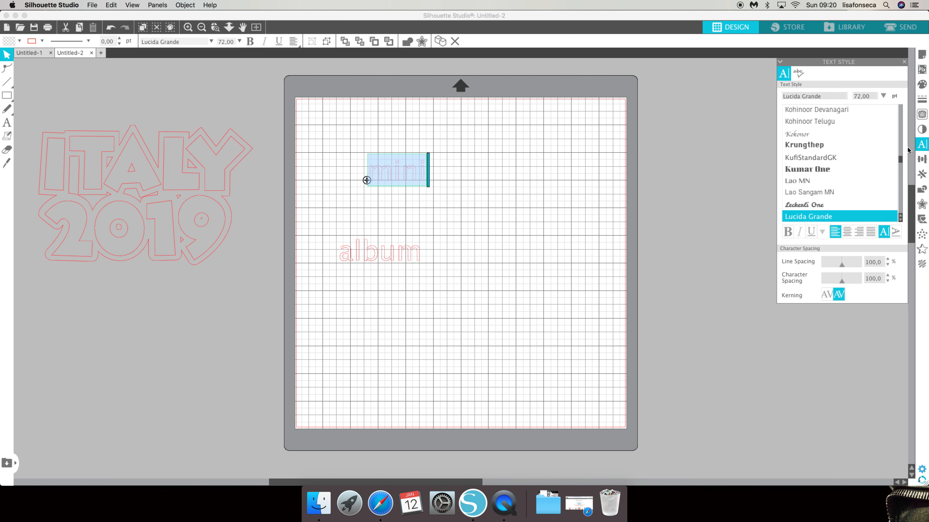
pyautogui.scroll(-1, 842, 204)
pyautogui.click(833, 197)
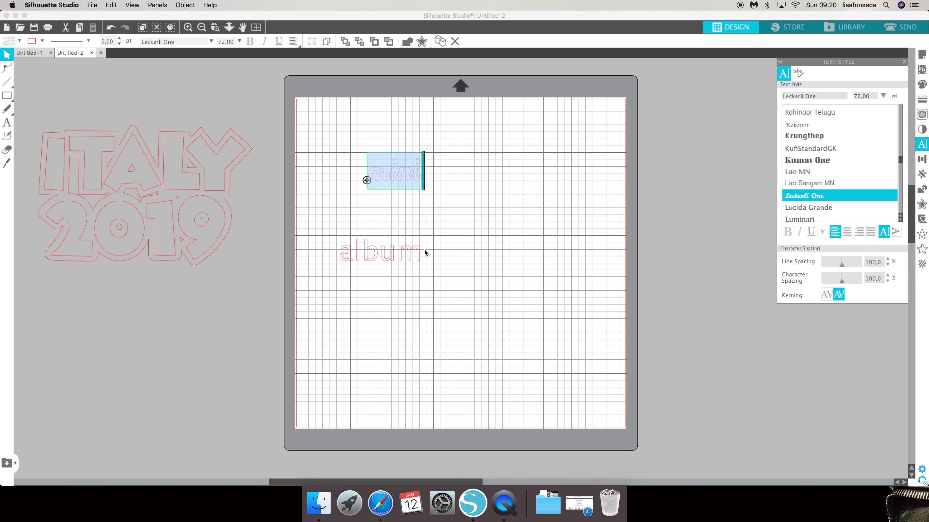
# - Change the font of the "album" text to Vampiro One
pyautogui.click(421, 257)
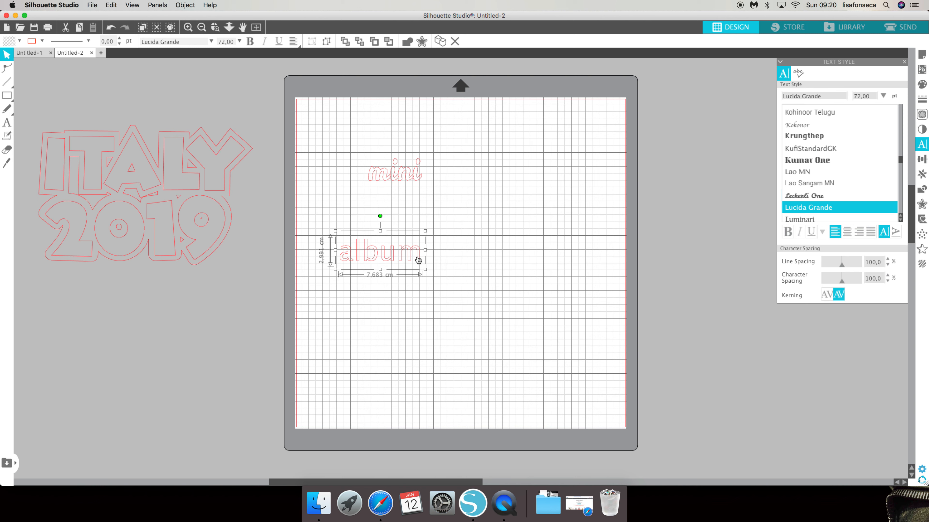
pyautogui.doubleClick(420, 258)
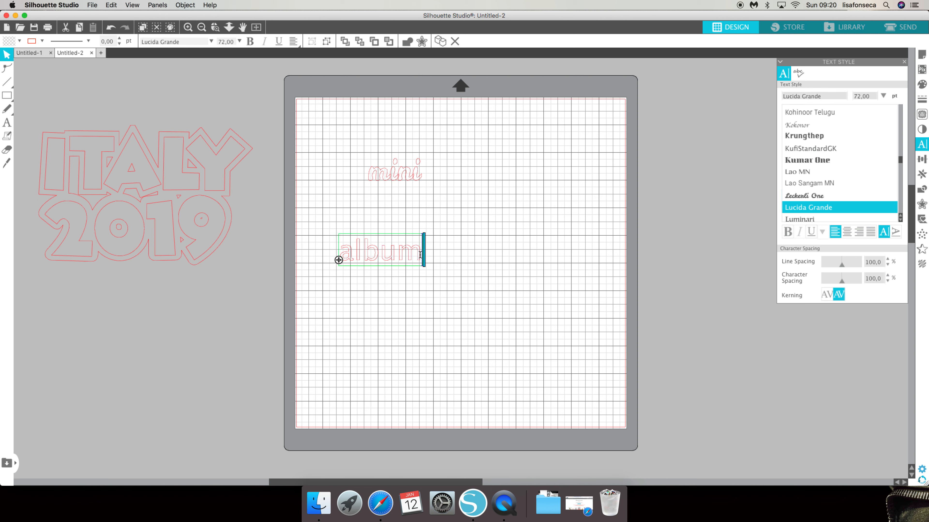
pyautogui.moveTo(420, 258); pyautogui.dragTo(344, 259)
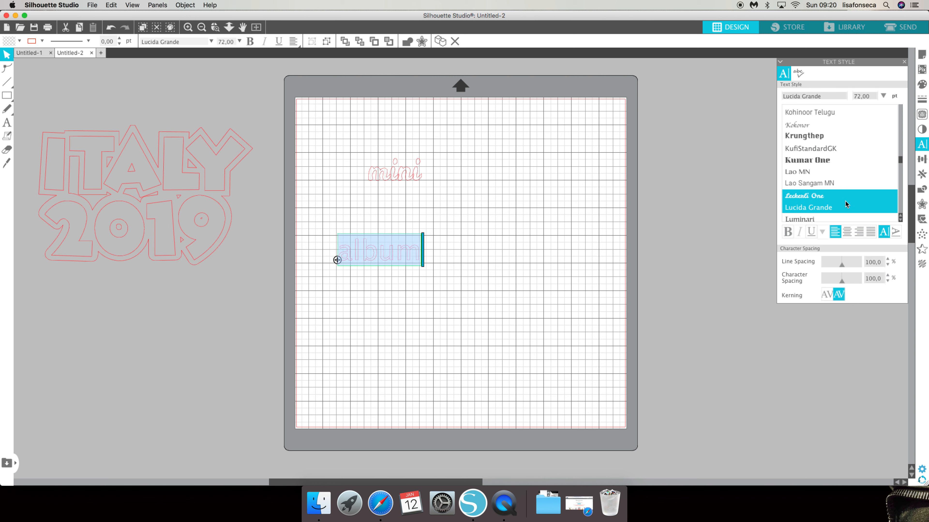
pyautogui.scroll(-5, 844, 202)
pyautogui.click(819, 149)
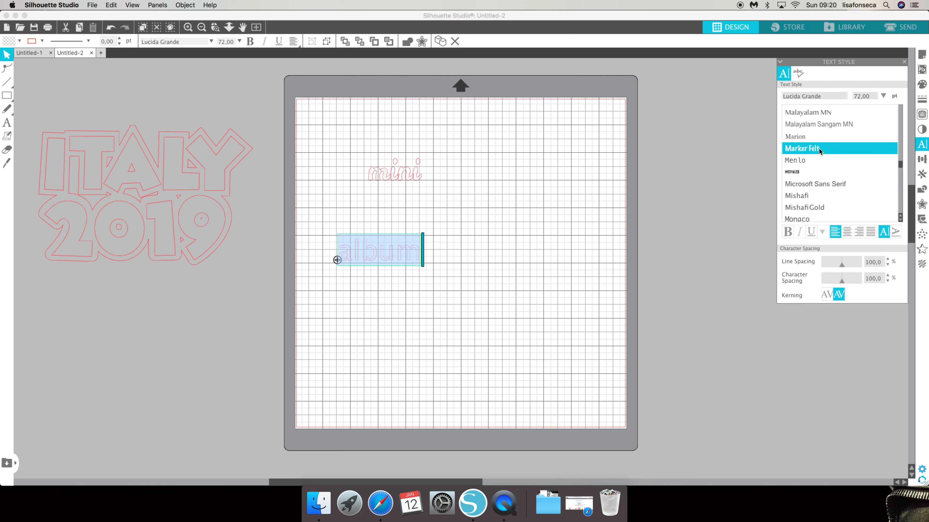
pyautogui.scroll(-15, 829, 176)
pyautogui.scroll(12, 830, 176)
pyautogui.scroll(-8, 828, 175)
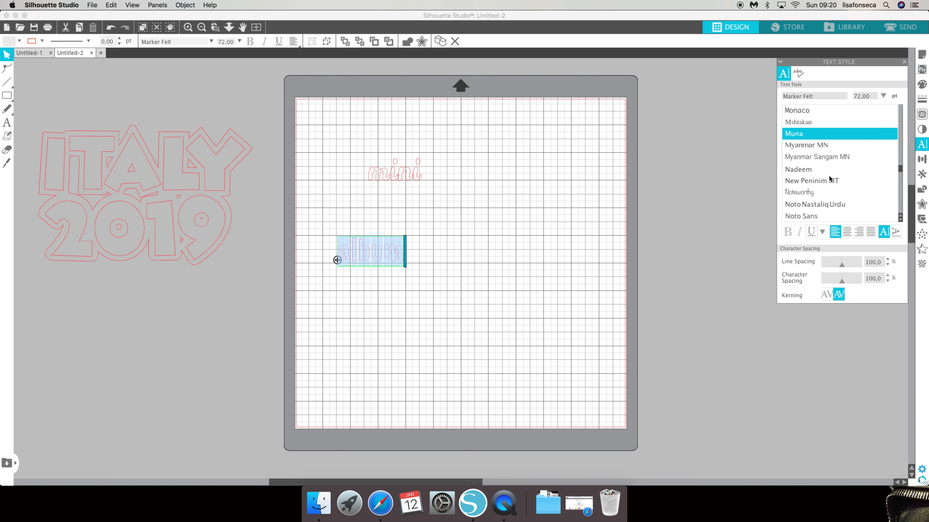
pyautogui.scroll(-6, 828, 175)
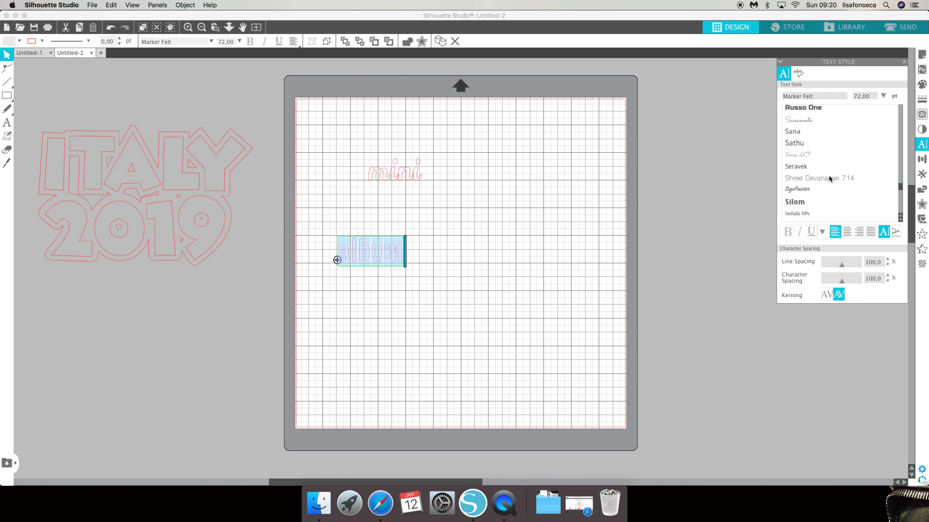
pyautogui.scroll(-3, 828, 175)
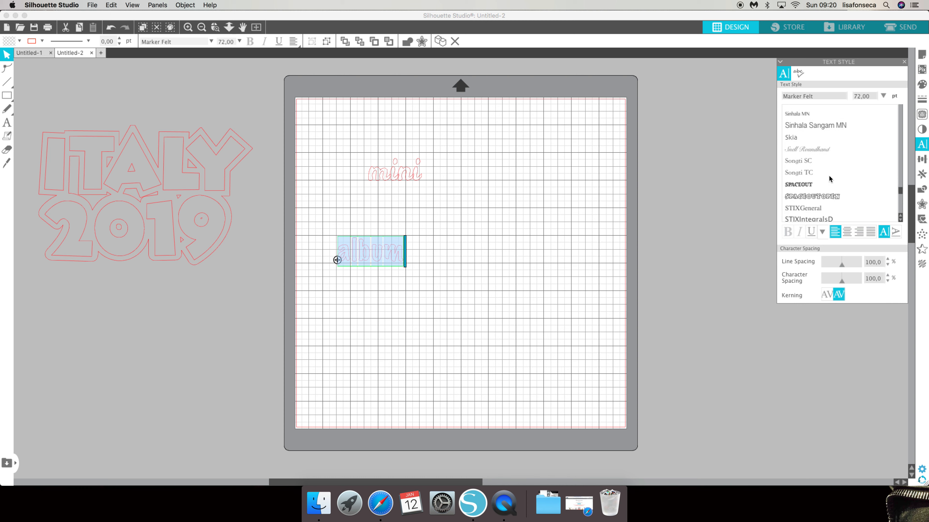
pyautogui.scroll(-1, 819, 179)
pyautogui.scroll(-10, 808, 191)
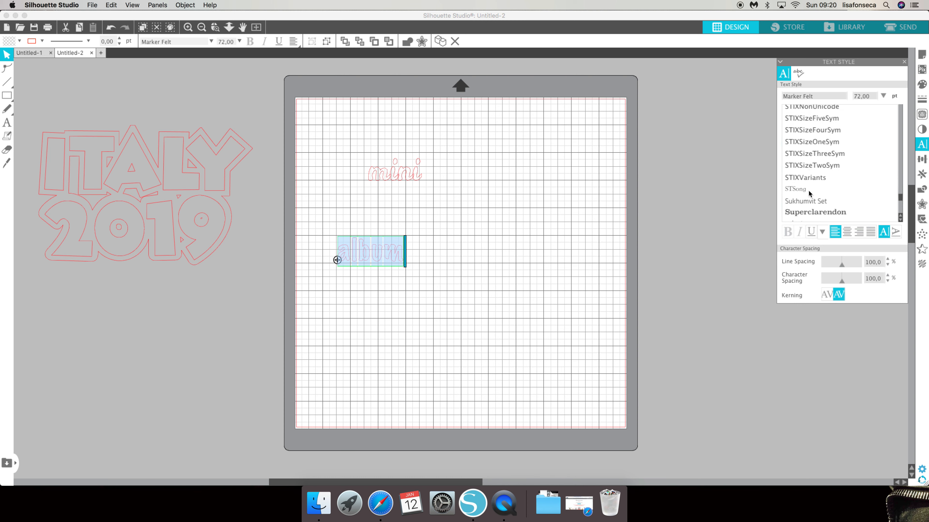
pyautogui.click(807, 166)
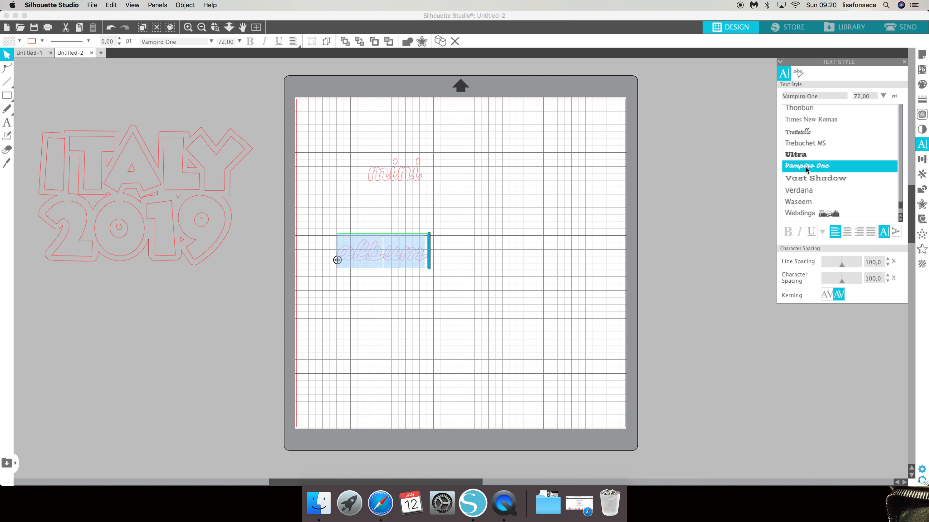
pyautogui.click(446, 259)
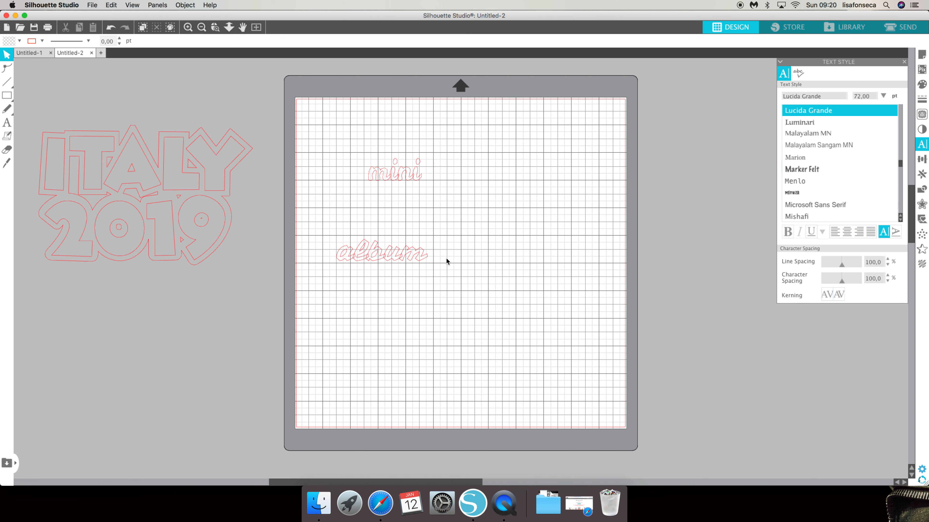
# - Weld the overlapping letters of the word "mini"
pyautogui.click(420, 174)
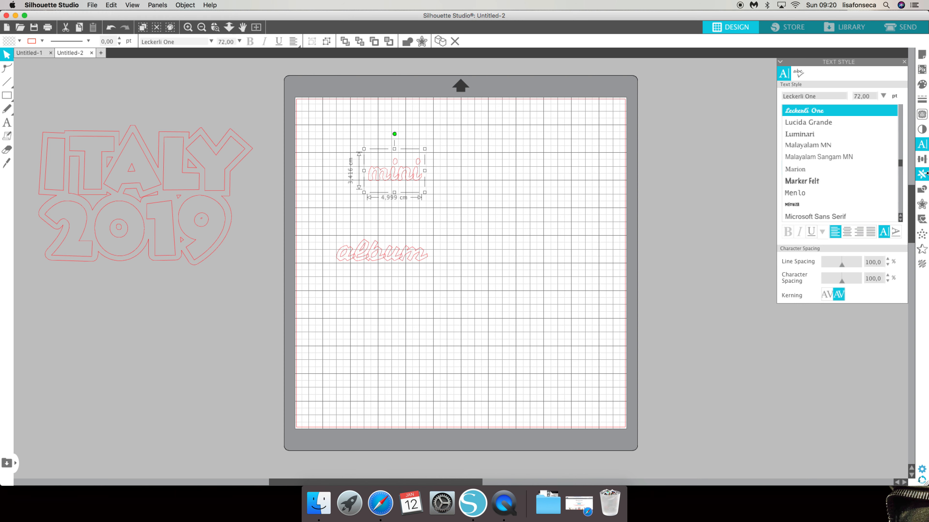
pyautogui.click(922, 190)
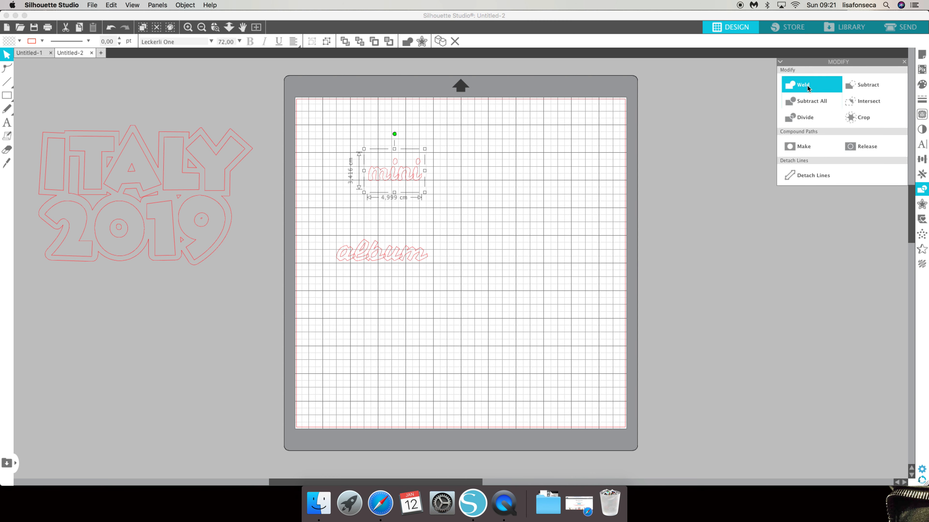
pyautogui.click(811, 101)
pyautogui.click(520, 255)
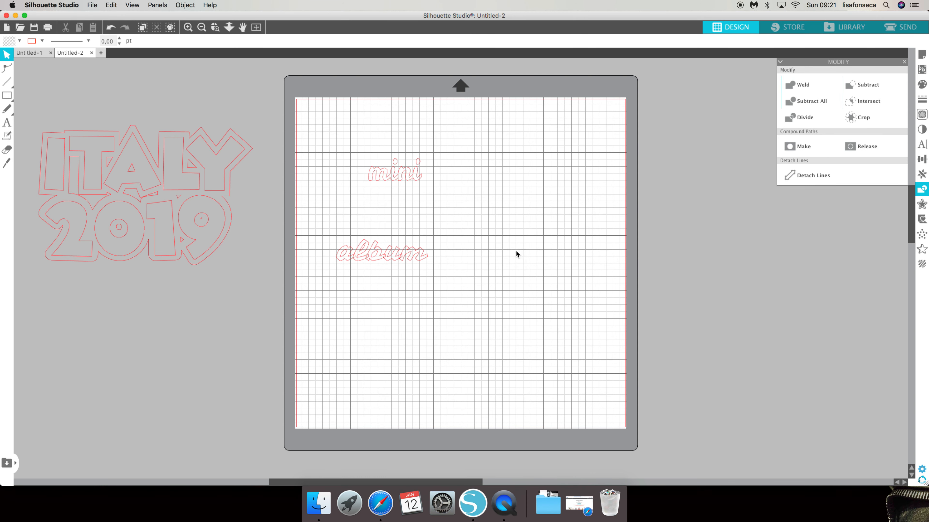
# - Weld the letters of "album" and move the word up directly beneath "mini"
pyautogui.click(409, 254)
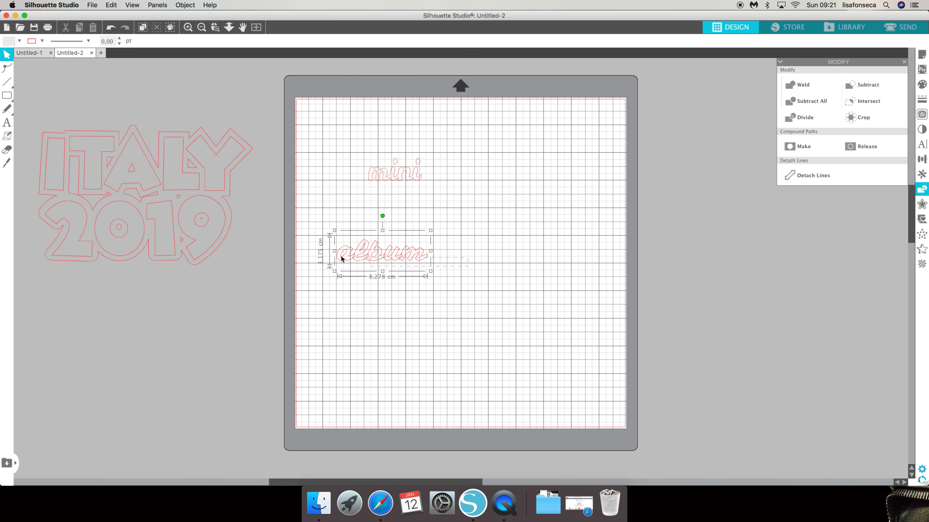
pyautogui.click(798, 90)
pyautogui.click(474, 259)
pyautogui.moveTo(429, 253); pyautogui.dragTo(437, 201)
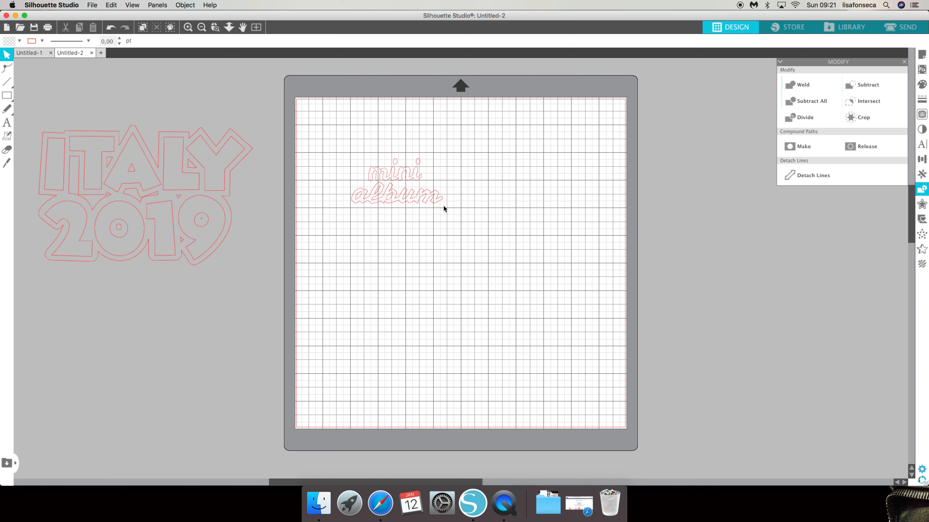
# - Create a 0,250 cm offset outline with rounded corners around "mini" and "album" together
pyautogui.moveTo(448, 207); pyautogui.dragTo(342, 145)
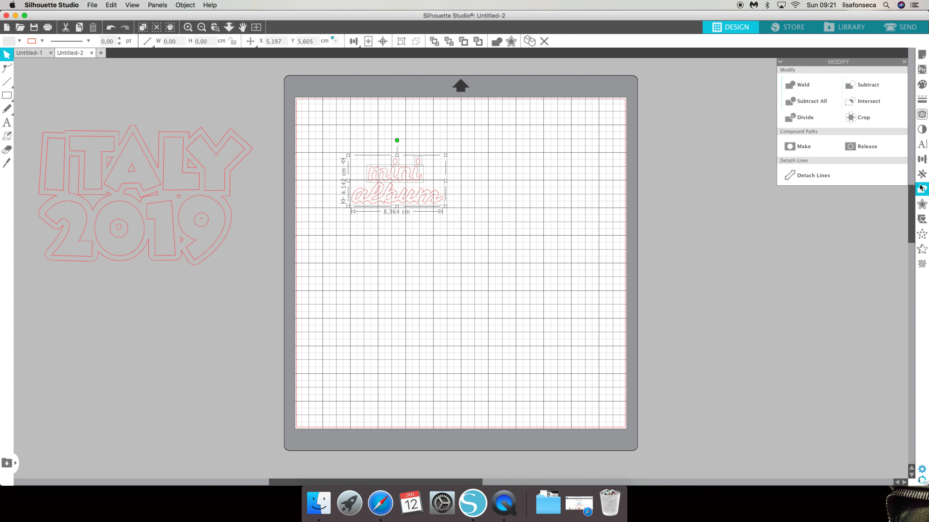
pyautogui.click(922, 205)
pyautogui.click(811, 85)
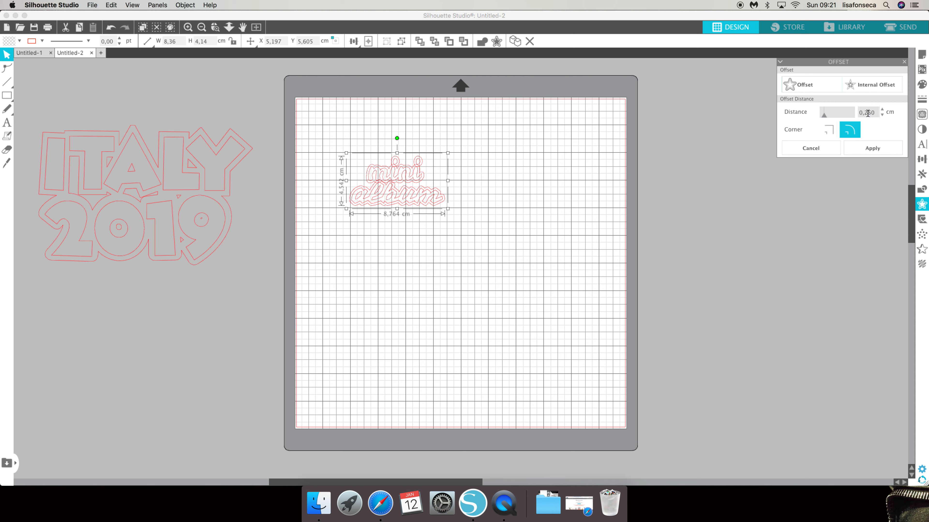
pyautogui.press('Return')
pyautogui.click(582, 208)
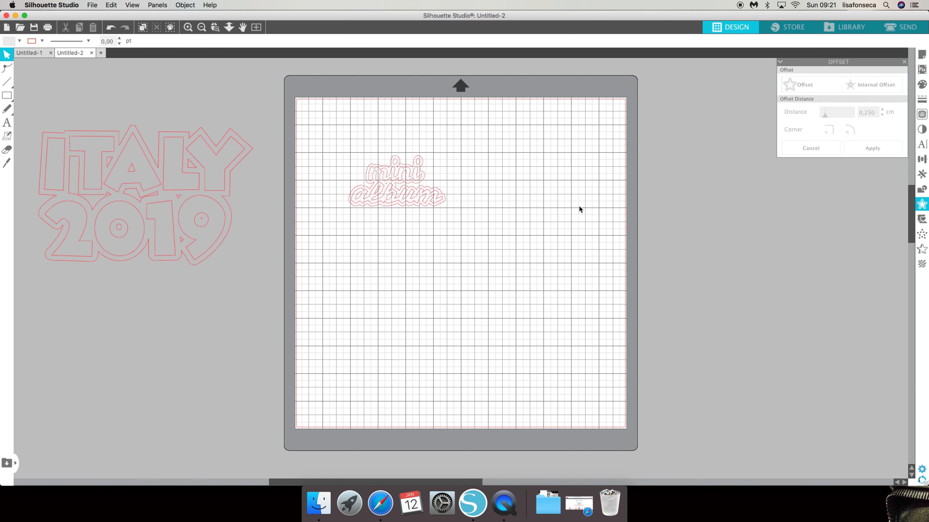
pyautogui.moveTo(416, 213); pyautogui.dragTo(454, 222)
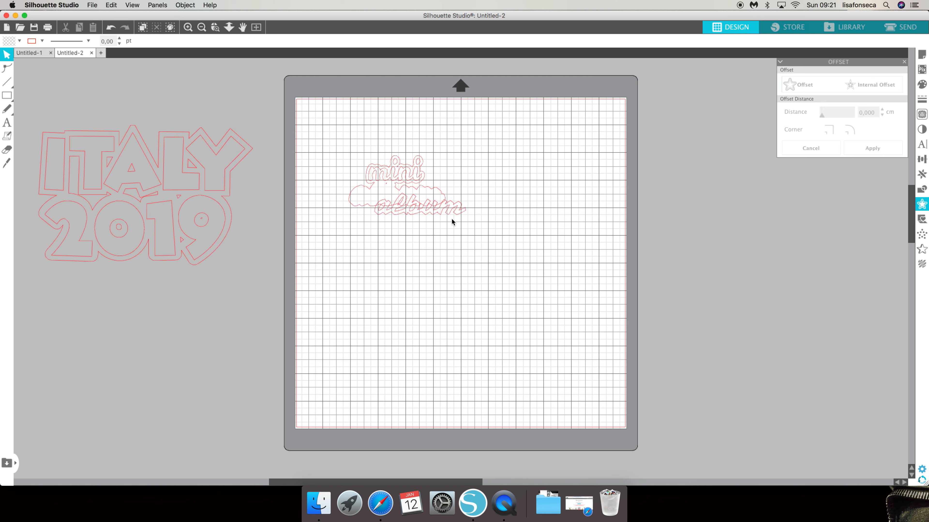
pyautogui.click(111, 27)
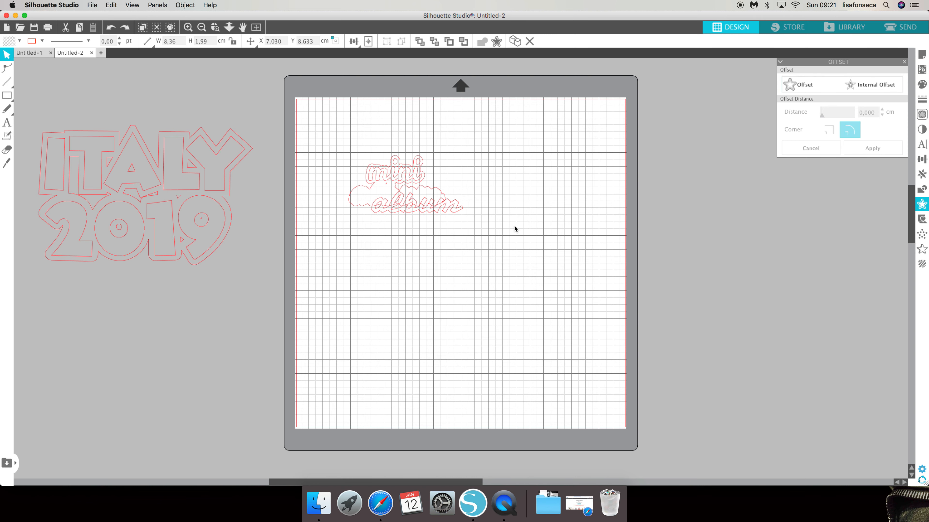
pyautogui.click(110, 27)
# - Scale both words and their offset outline together to about 23,75 cm wide and move them up on the page
pyautogui.moveTo(489, 196); pyautogui.dragTo(317, 145)
pyautogui.moveTo(449, 209); pyautogui.dragTo(582, 353)
pyautogui.moveTo(557, 293); pyautogui.dragTo(534, 255)
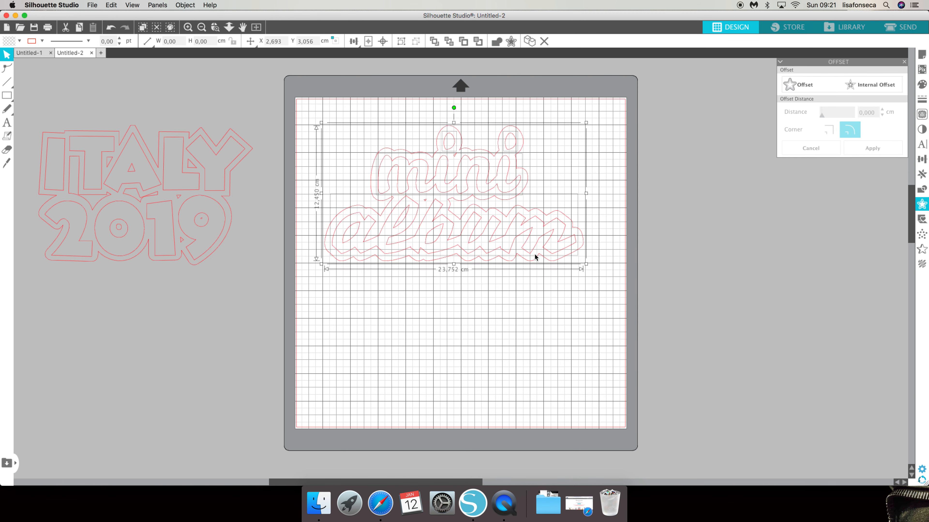
pyautogui.click(533, 270)
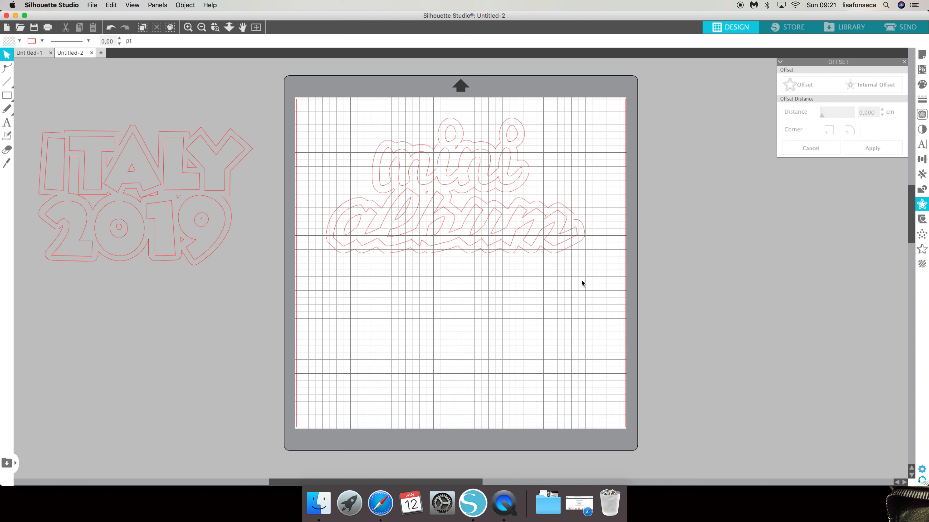
pyautogui.moveTo(555, 252); pyautogui.dragTo(507, 212)
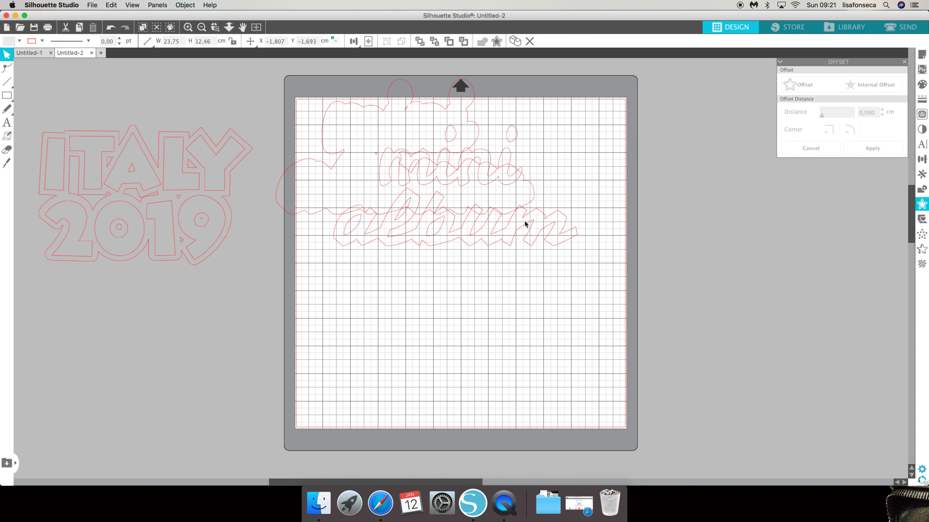
pyautogui.press('super+z')
pyautogui.click(112, 28)
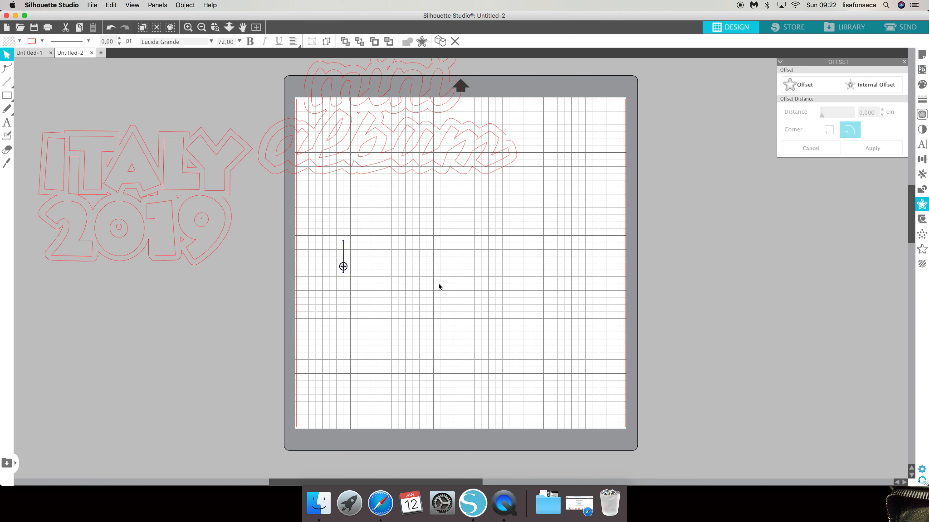
# - Add the text "cutfile" on the empty page area and, as separate text below it, "by" followed by the creator's first name
pyautogui.write('cutfile')
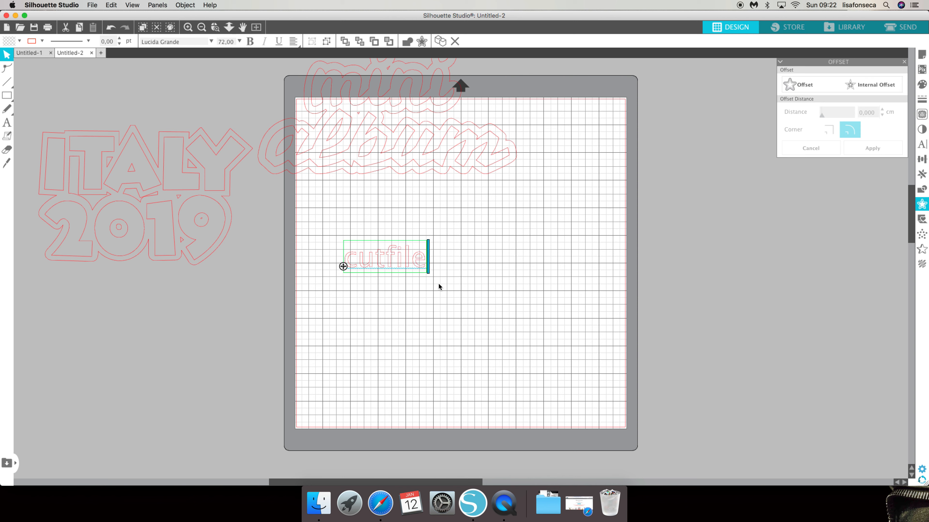
pyautogui.click(458, 287)
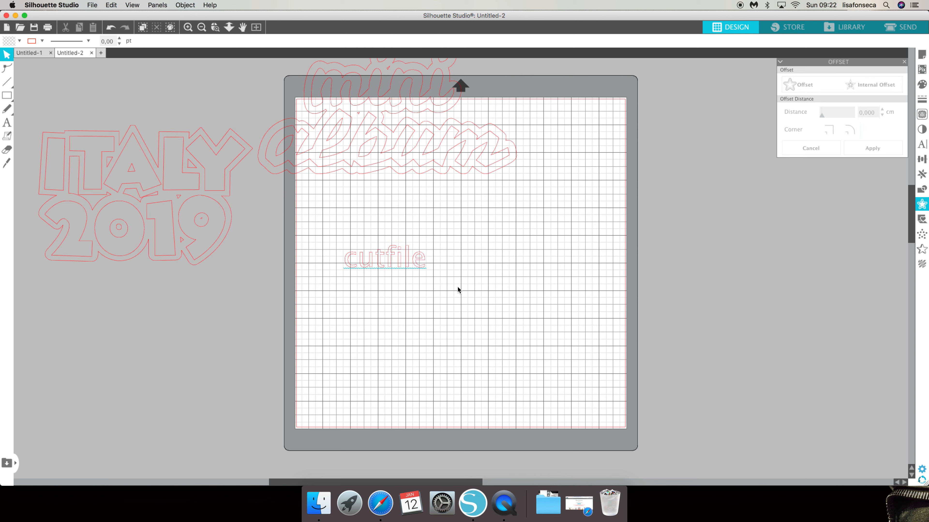
pyautogui.click(7, 122)
pyautogui.click(357, 351)
pyautogui.write('by lisa')
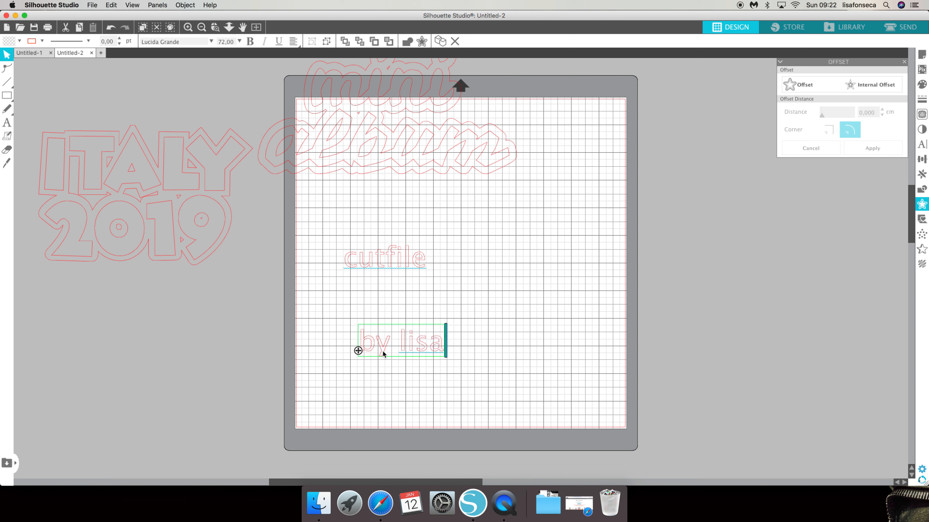
# - Set the font of the "cutfile" text to Cheri
pyautogui.click(415, 268)
pyautogui.doubleClick(425, 266)
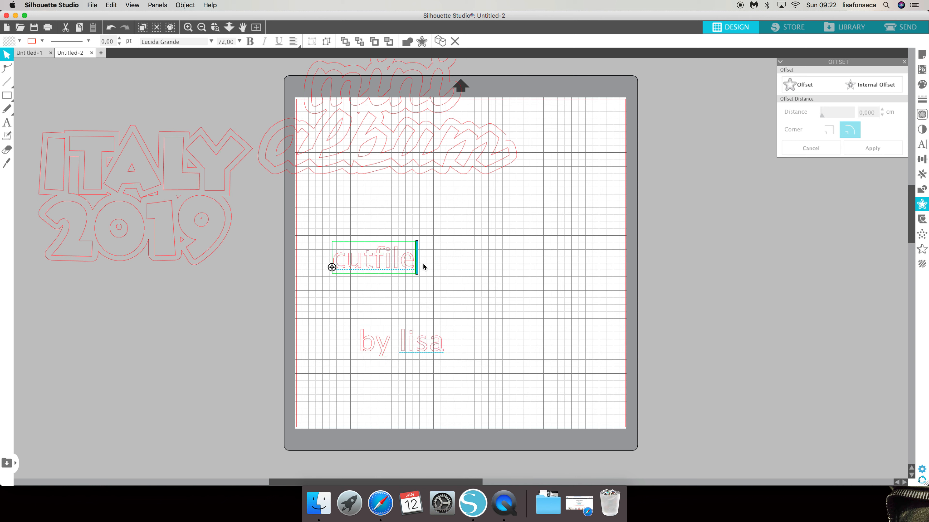
pyautogui.moveTo(424, 266); pyautogui.dragTo(347, 264)
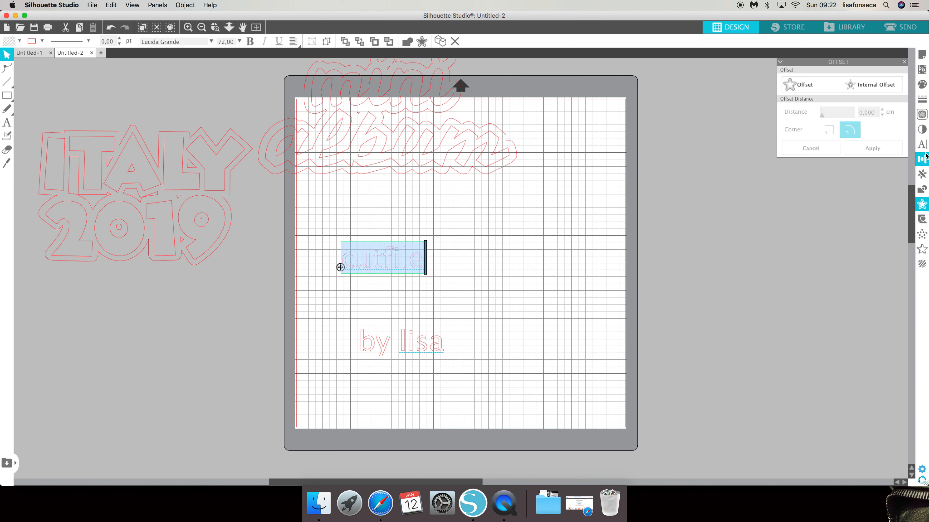
pyautogui.click(922, 145)
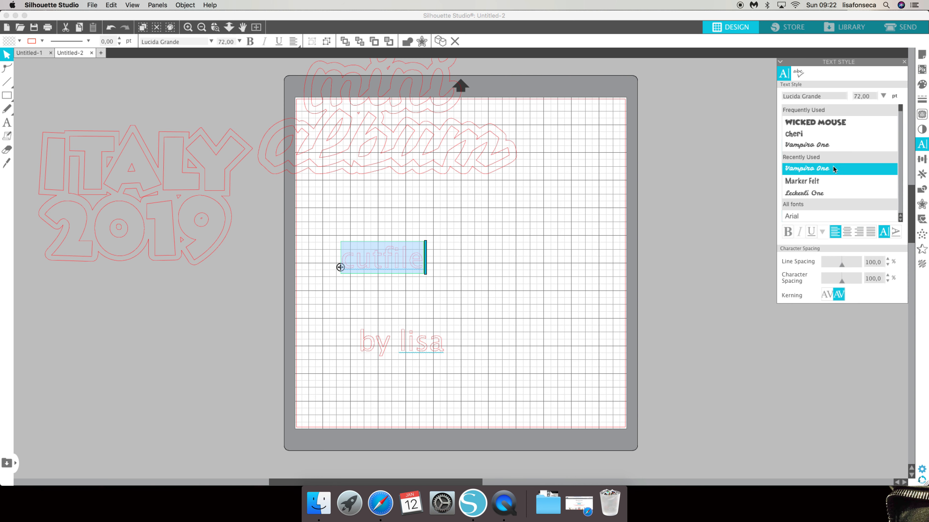
pyautogui.scroll(-3, 833, 167)
pyautogui.scroll(-5, 833, 169)
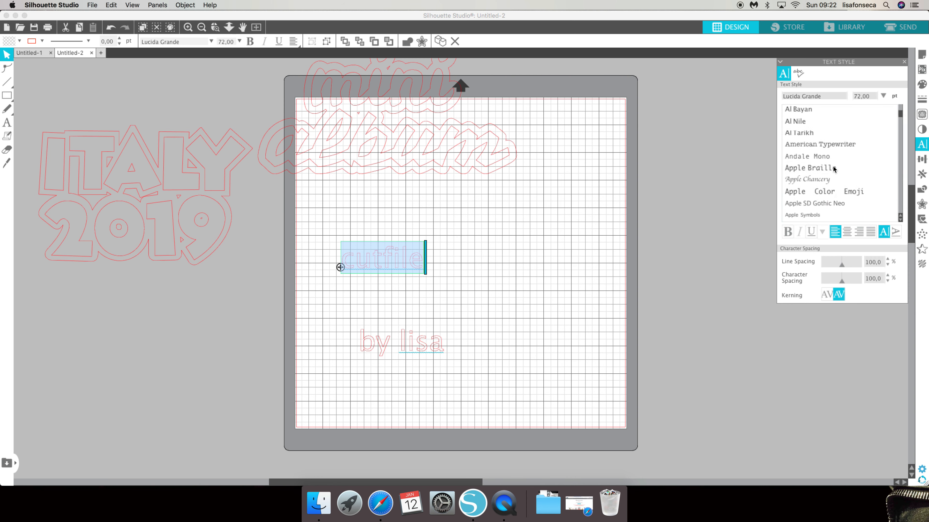
pyautogui.scroll(-10, 833, 168)
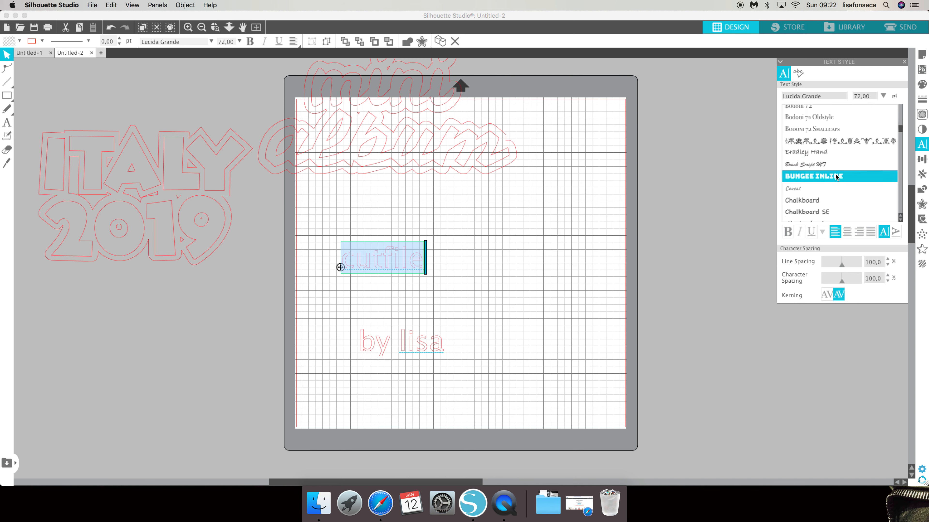
pyautogui.click(837, 177)
pyautogui.scroll(-5, 823, 185)
pyautogui.click(813, 194)
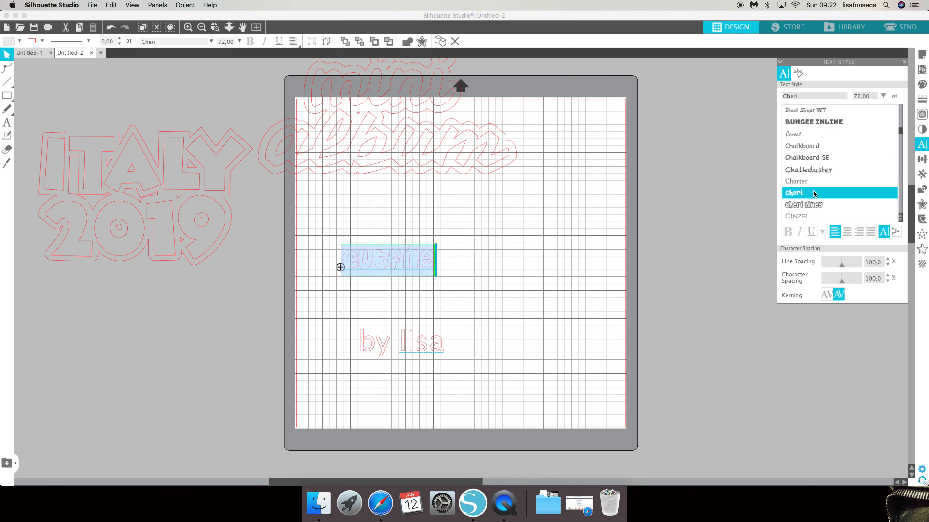
# - Set the font of the "by" line to Cheri and move it up directly beneath "cutfile"
pyautogui.click(437, 348)
pyautogui.doubleClick(441, 350)
pyautogui.moveTo(443, 350); pyautogui.dragTo(359, 349)
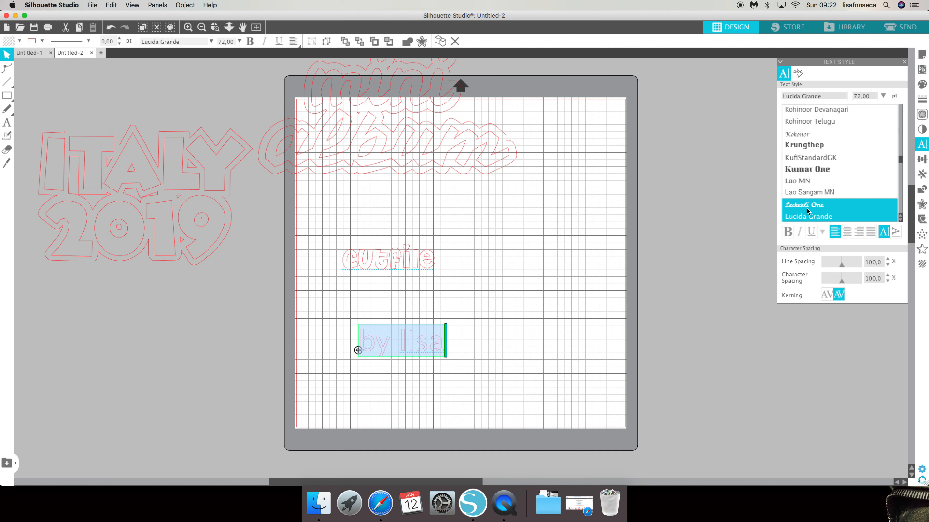
pyautogui.scroll(-1, 810, 216)
pyautogui.scroll(-10, 809, 216)
pyautogui.scroll(20, 809, 216)
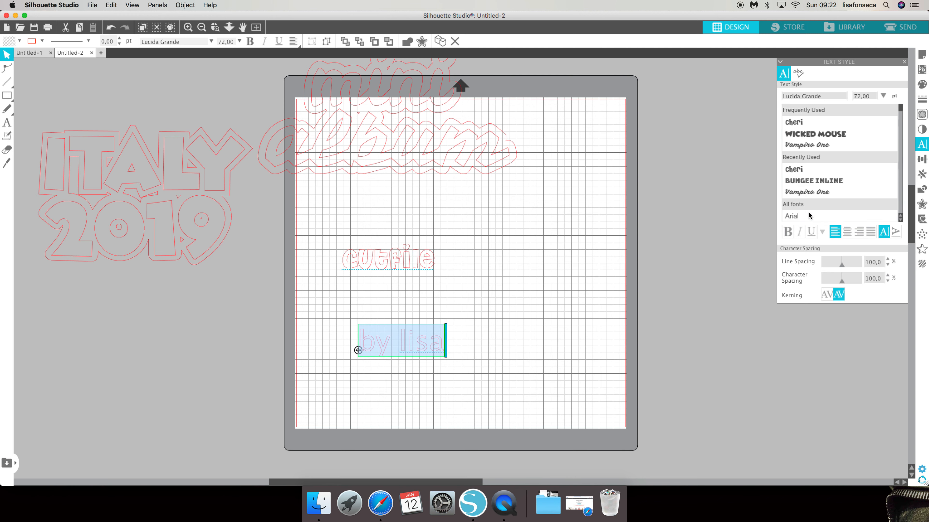
pyautogui.scroll(-15, 809, 216)
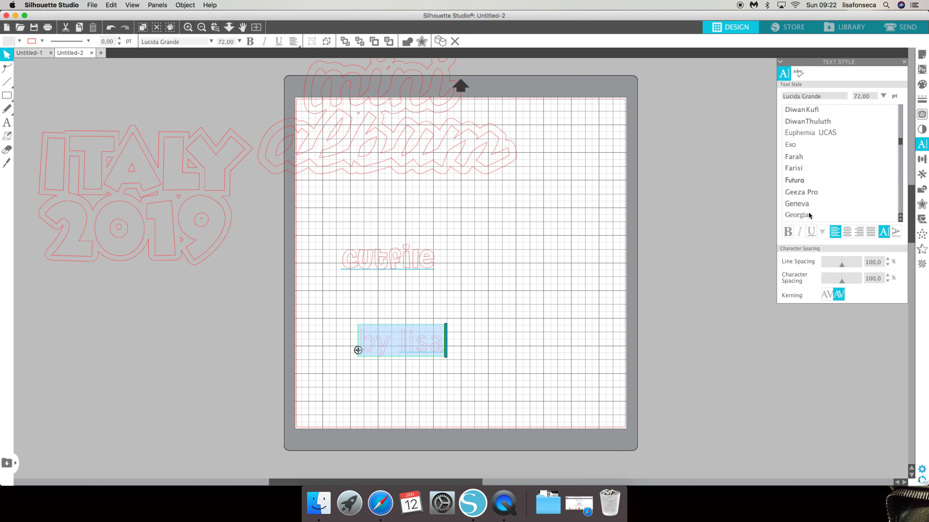
pyautogui.scroll(8, 809, 215)
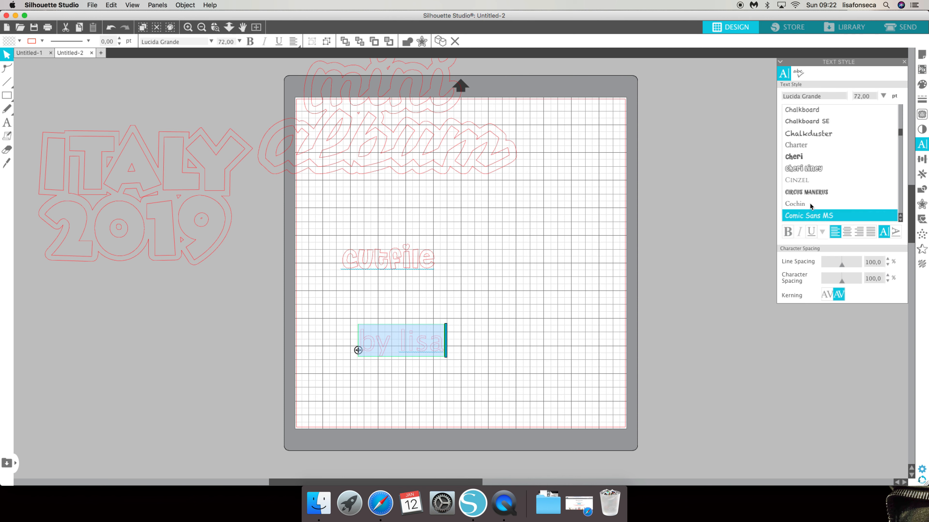
pyautogui.click(804, 157)
pyautogui.click(486, 297)
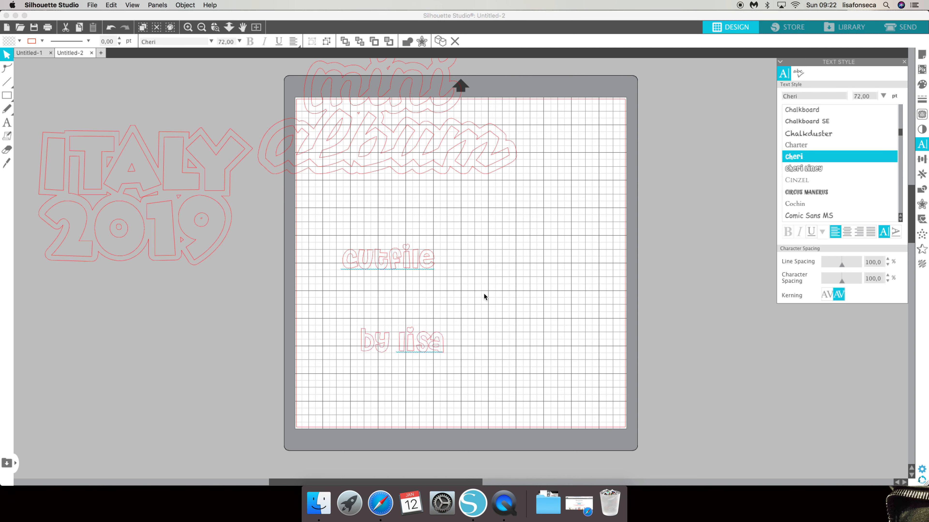
pyautogui.click(423, 343)
pyautogui.moveTo(423, 342); pyautogui.dragTo(337, 244)
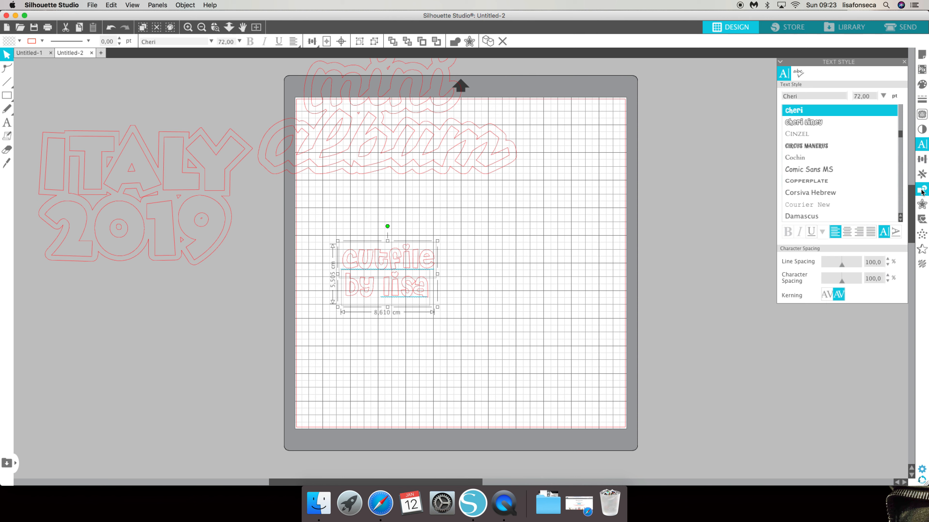
# - Create a 0,250 cm offset outline with sharp corners around "cutfile" and the "by" line together
pyautogui.click(923, 208)
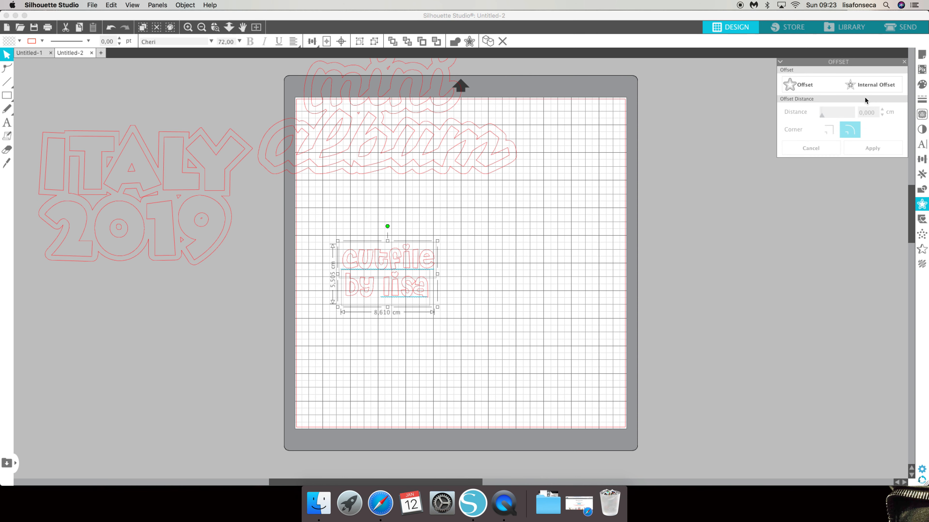
pyautogui.click(804, 87)
pyautogui.click(828, 129)
pyautogui.moveTo(876, 113); pyautogui.dragTo(867, 113)
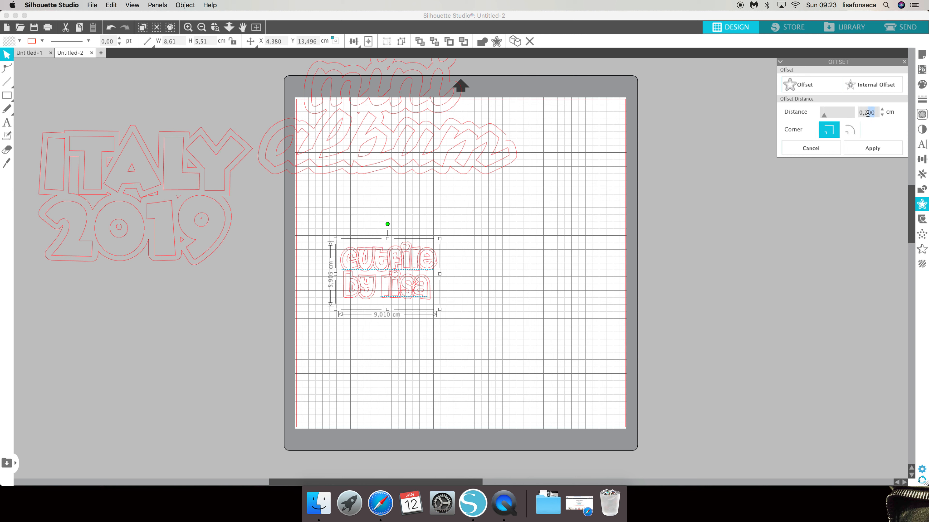
pyautogui.press('Return')
pyautogui.click(508, 209)
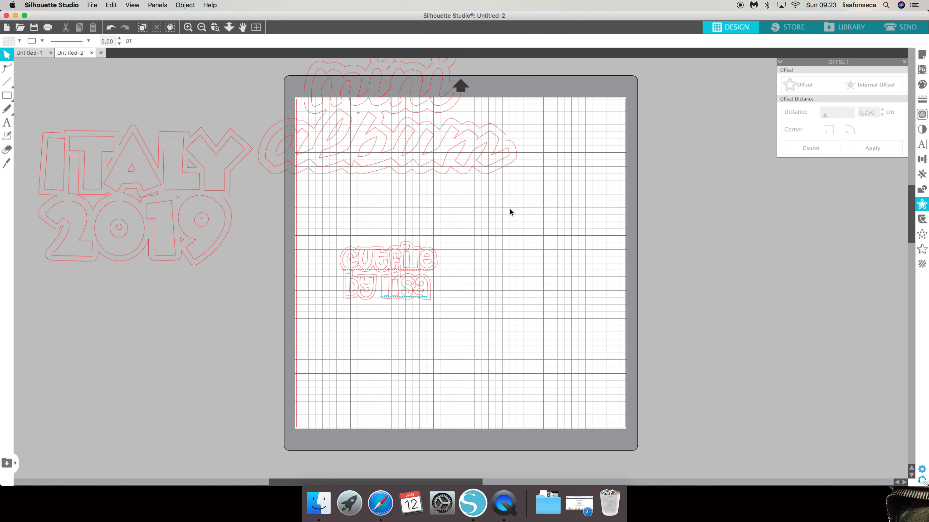
# - Enlarge both text lines and their offset outline together to span most of the page width beneath "album"
pyautogui.moveTo(294, 228); pyautogui.dragTo(522, 337)
pyautogui.click(603, 332)
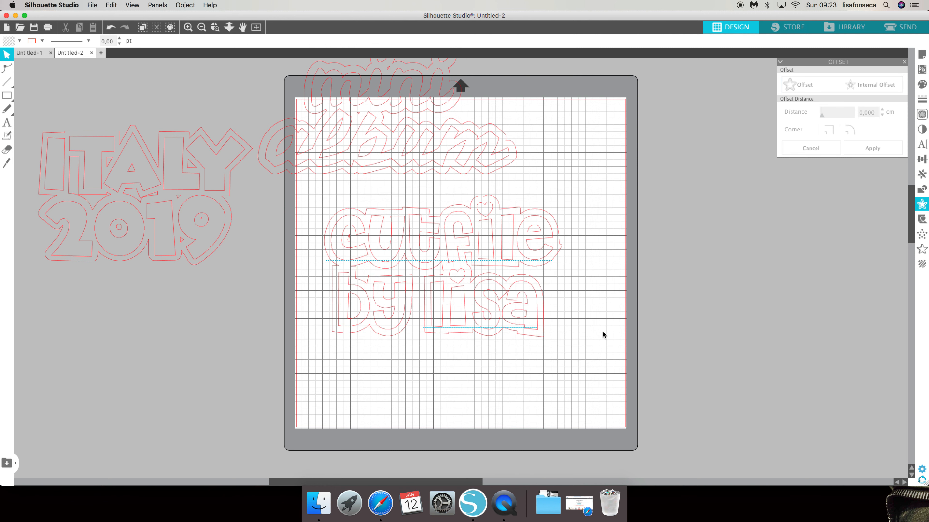